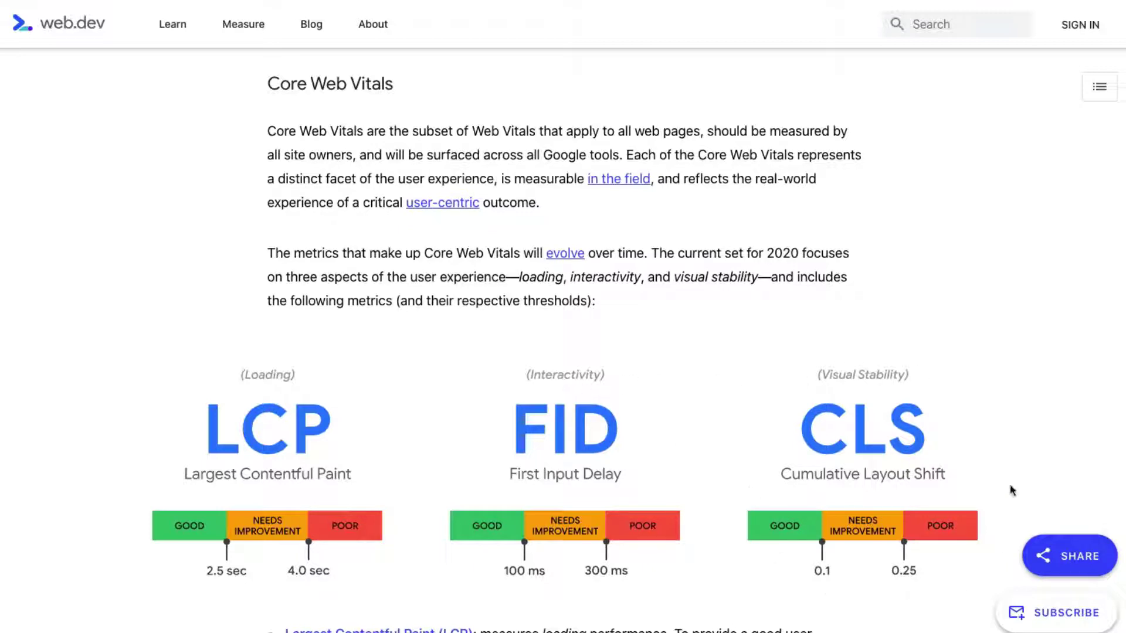
Step: Scroll the Core Web Vitals article down to the LCP, FID and CLS definitions
scroll(778, 362, "down", 2)
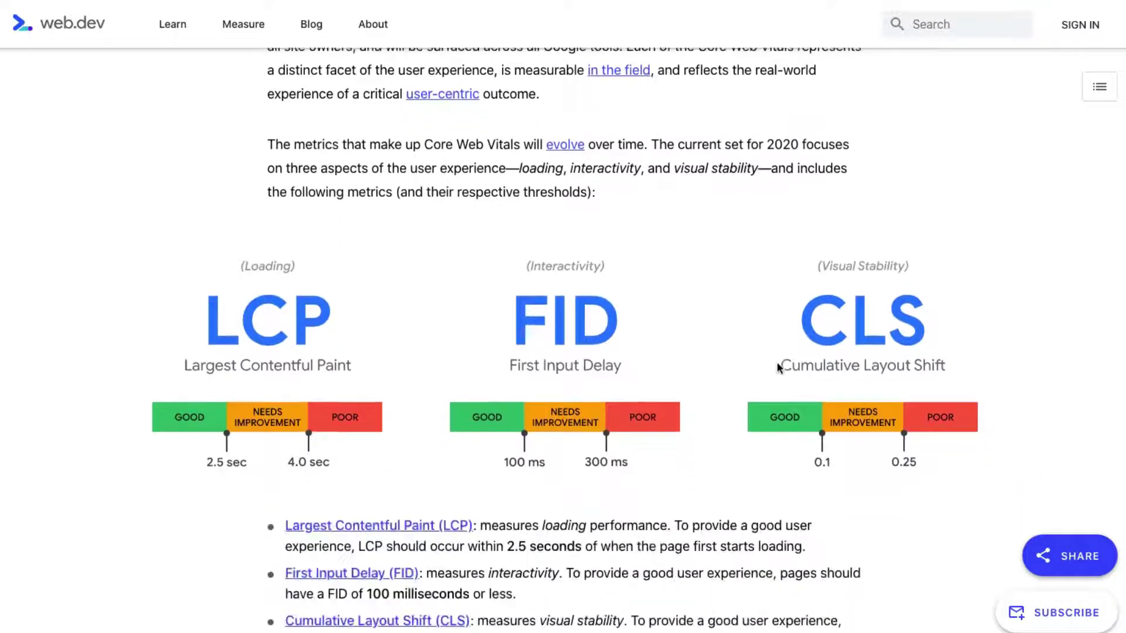
scroll(777, 367, "down", 3)
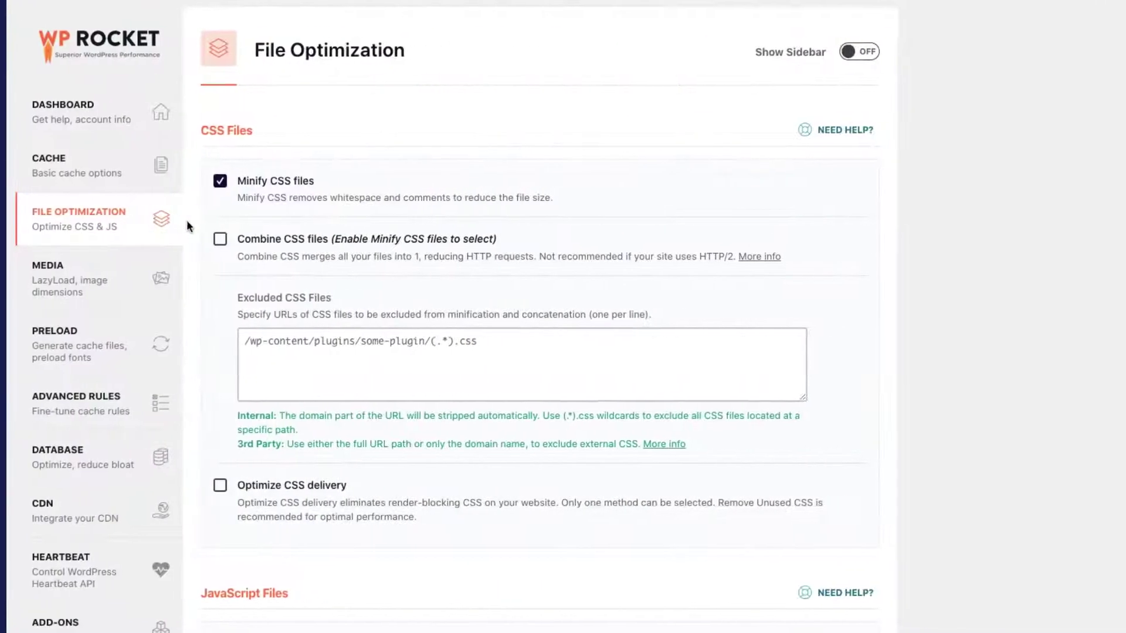
Step: Tick Delay JavaScript execution in the JavaScript Files section of File Optimization
scroll(187, 220, "down", 5)
scroll(182, 227, "down", 2)
scroll(186, 265, "down", 3)
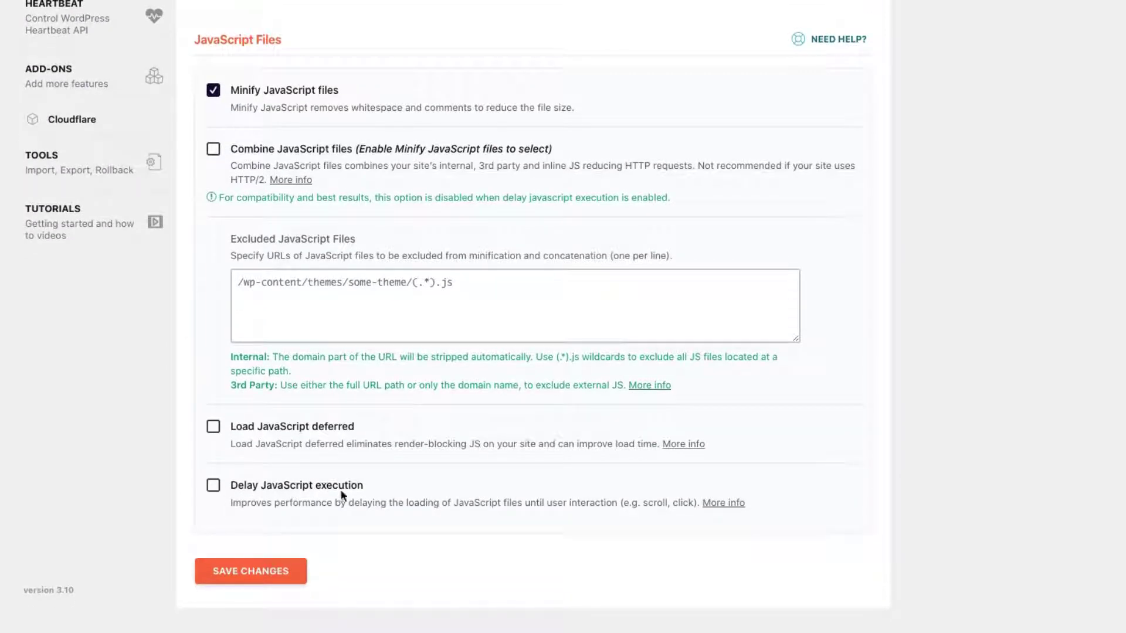
left_click(213, 485)
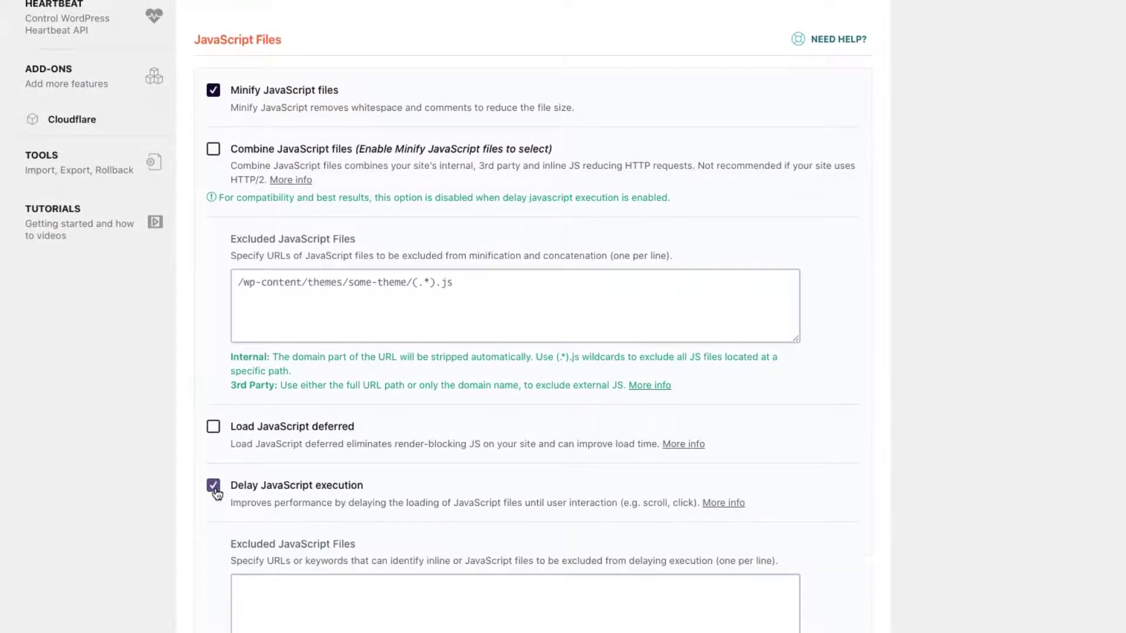
scroll(215, 493, "down", 1)
scroll(217, 494, "down", 3)
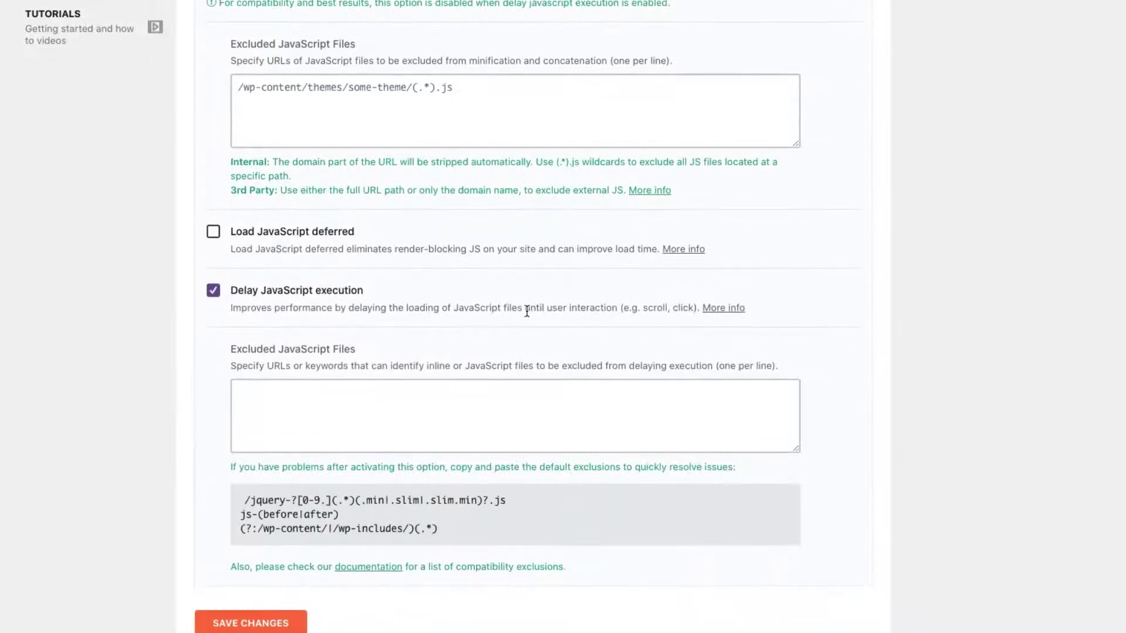
left_click_drag(525, 307, 617, 309)
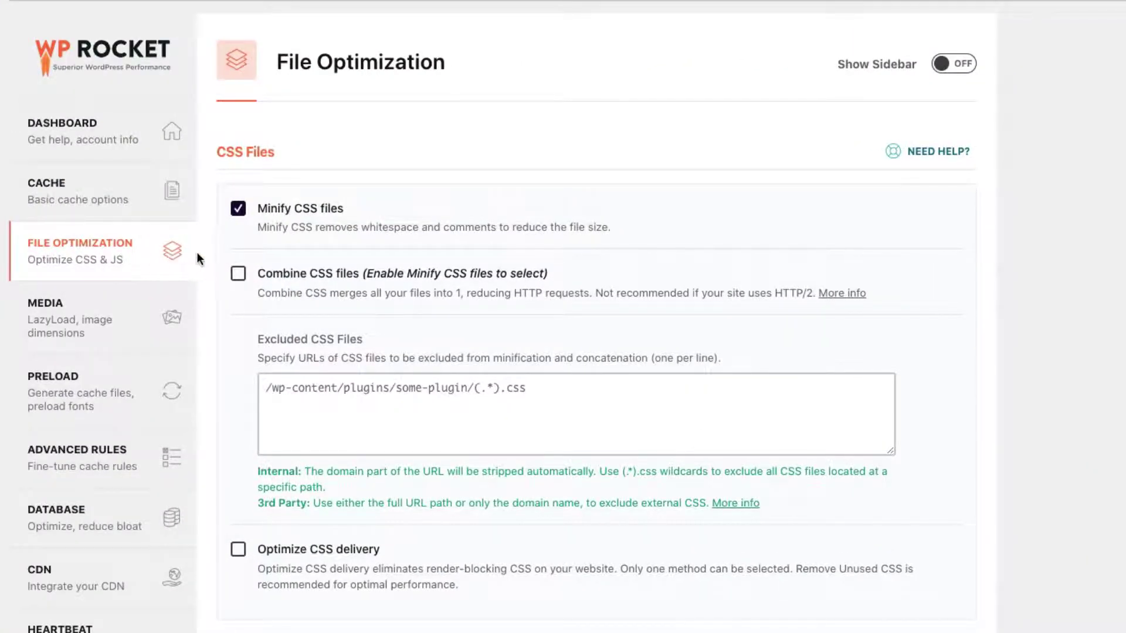
Step: Tick Optimize CSS delivery, activate Remove Unused CSS, and highlight its description
scroll(200, 258, "down", 5)
scroll(208, 261, "down", 1)
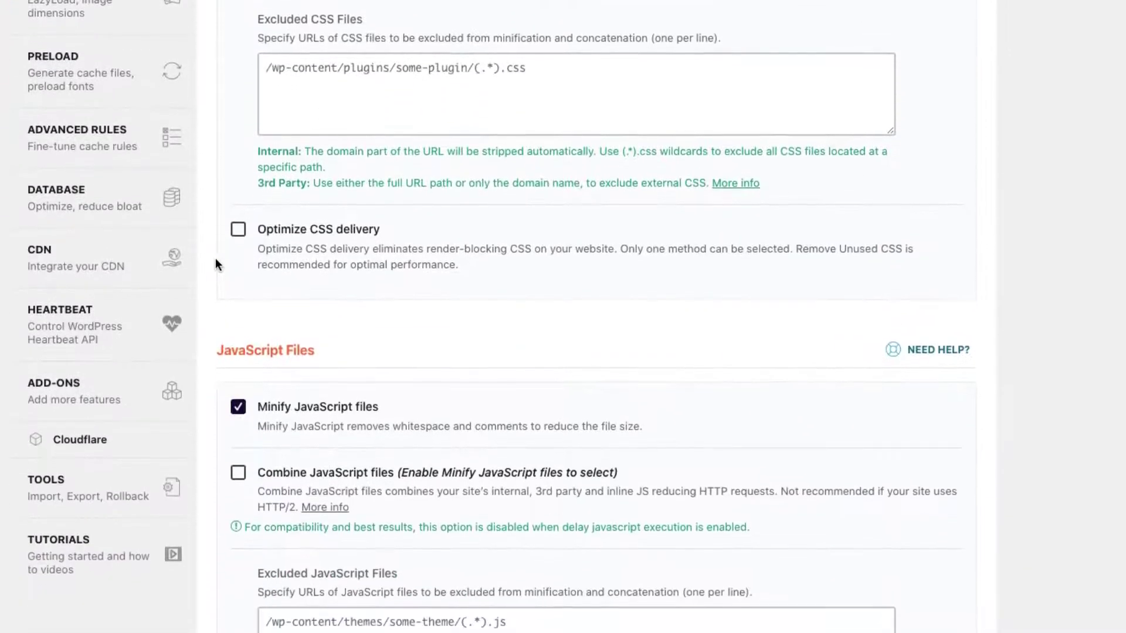
left_click(238, 231)
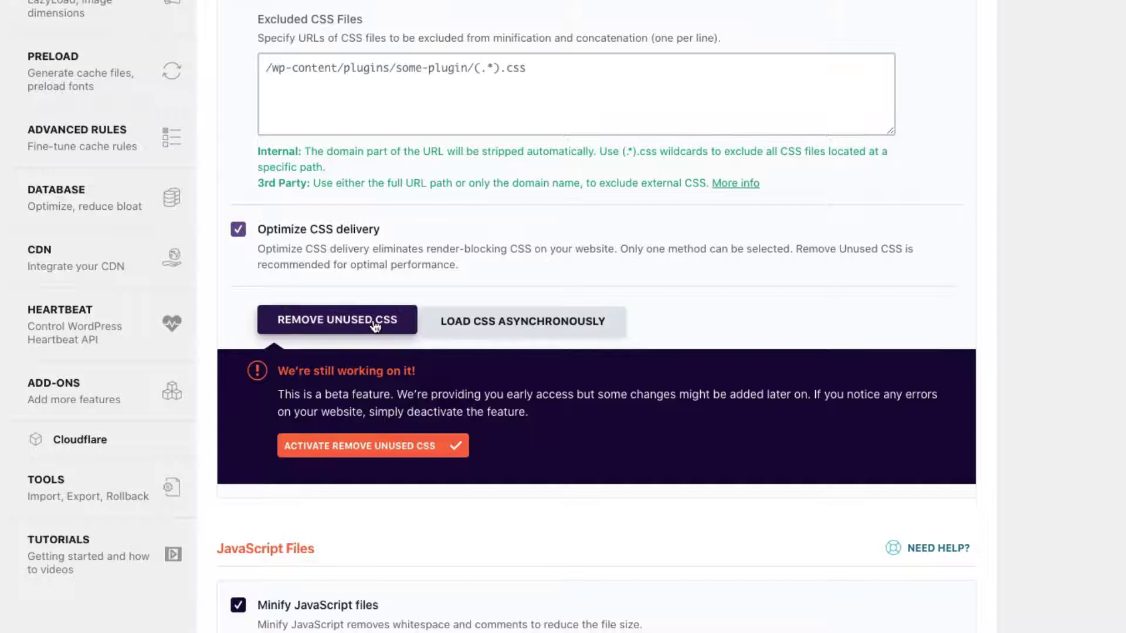
left_click(370, 448)
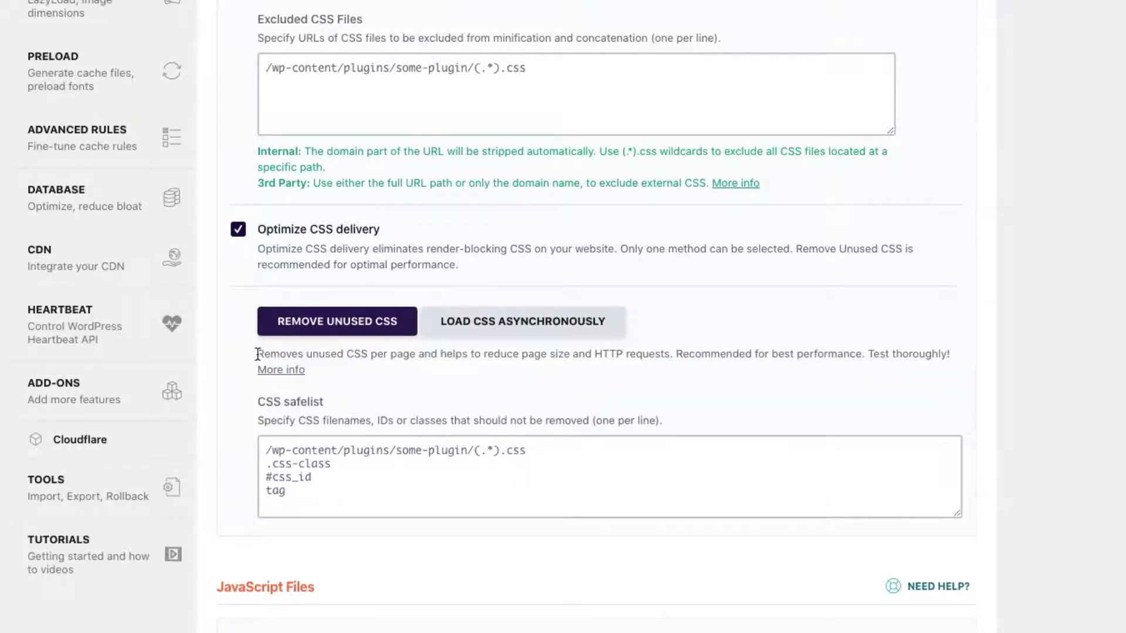
left_click_drag(258, 354, 416, 354)
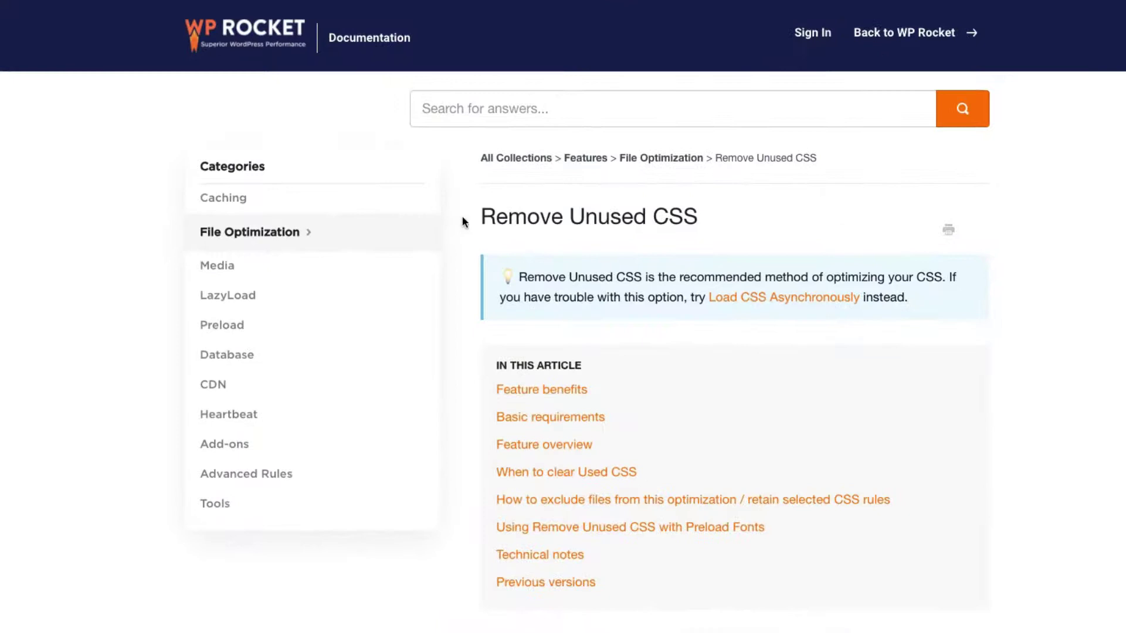
Step: Highlight the Remove Unused CSS article title and scroll down to its Feature benefits section
left_click_drag(482, 217, 698, 217)
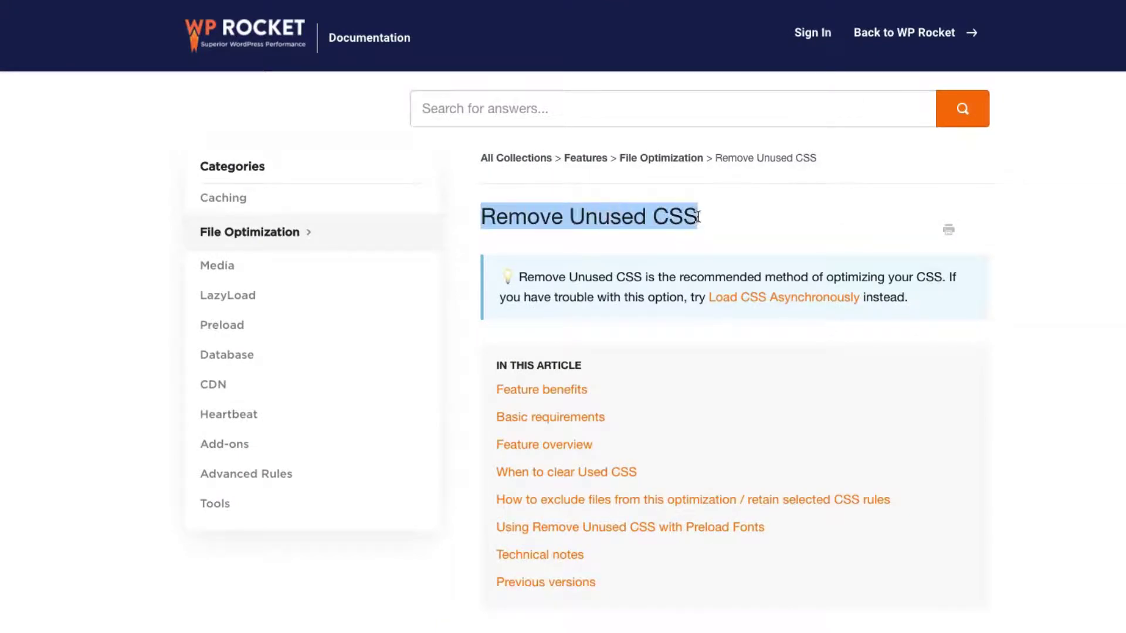
scroll(702, 220, "down", 1)
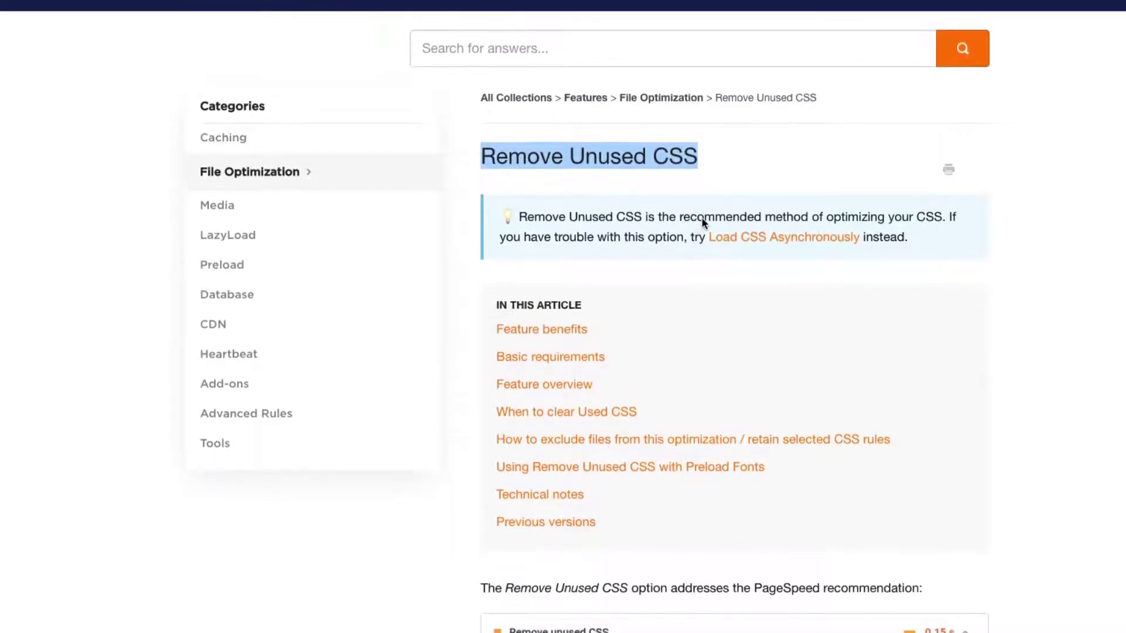
scroll(702, 222, "down", 2)
scroll(703, 223, "down", 1)
scroll(702, 223, "down", 3)
scroll(703, 223, "down", 3)
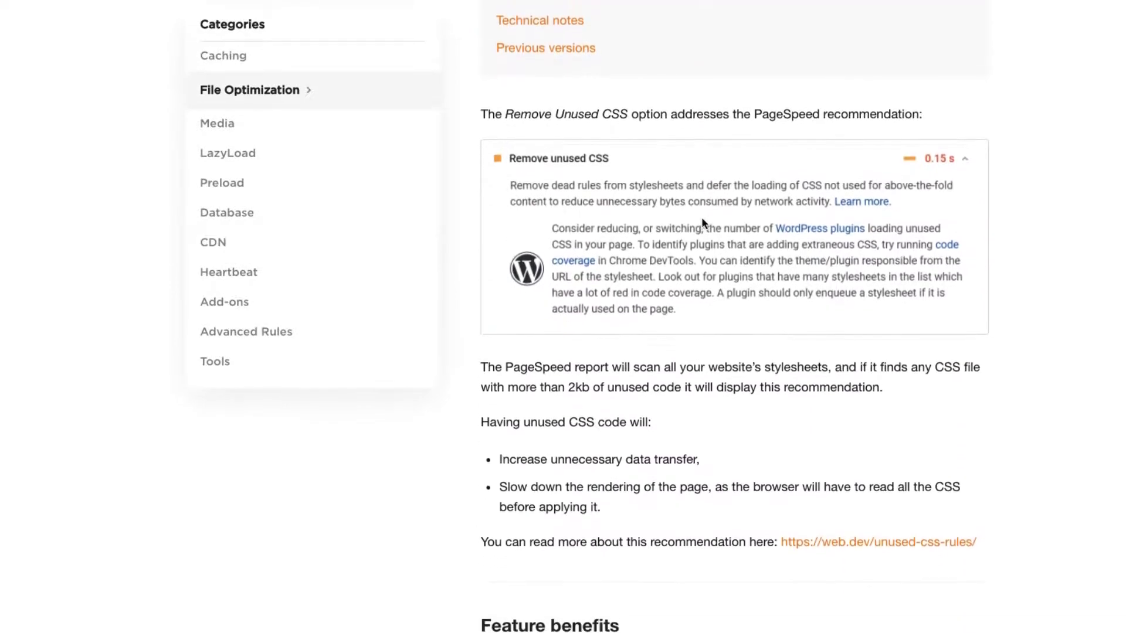
scroll(702, 223, "down", 2)
scroll(703, 223, "down", 3)
scroll(702, 223, "down", 1)
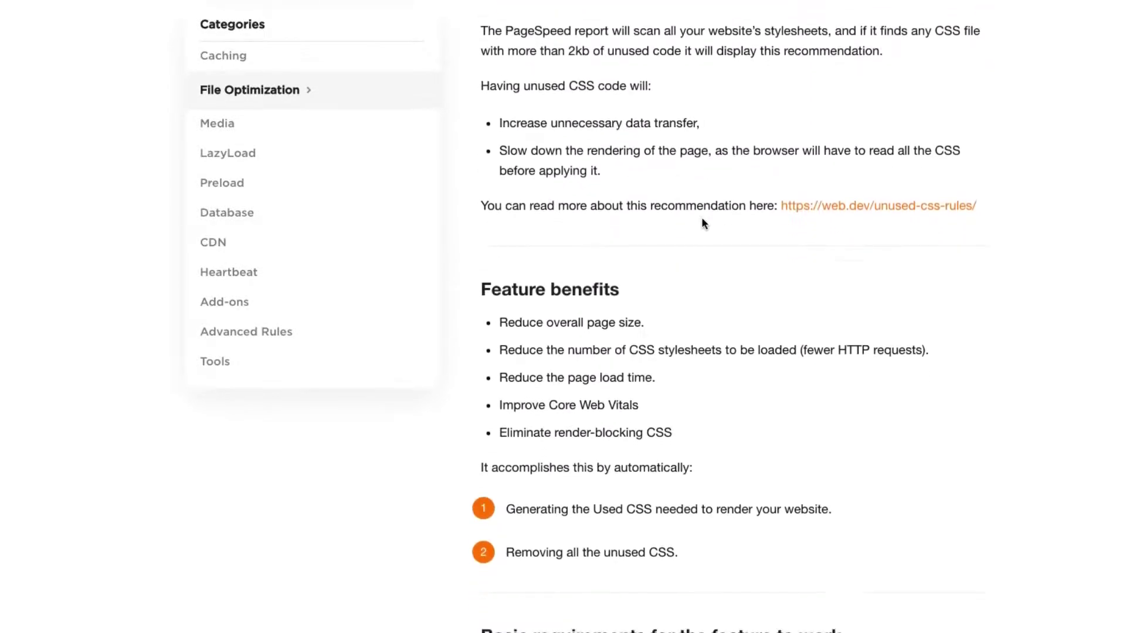
scroll(703, 223, "down", 3)
scroll(702, 223, "down", 1)
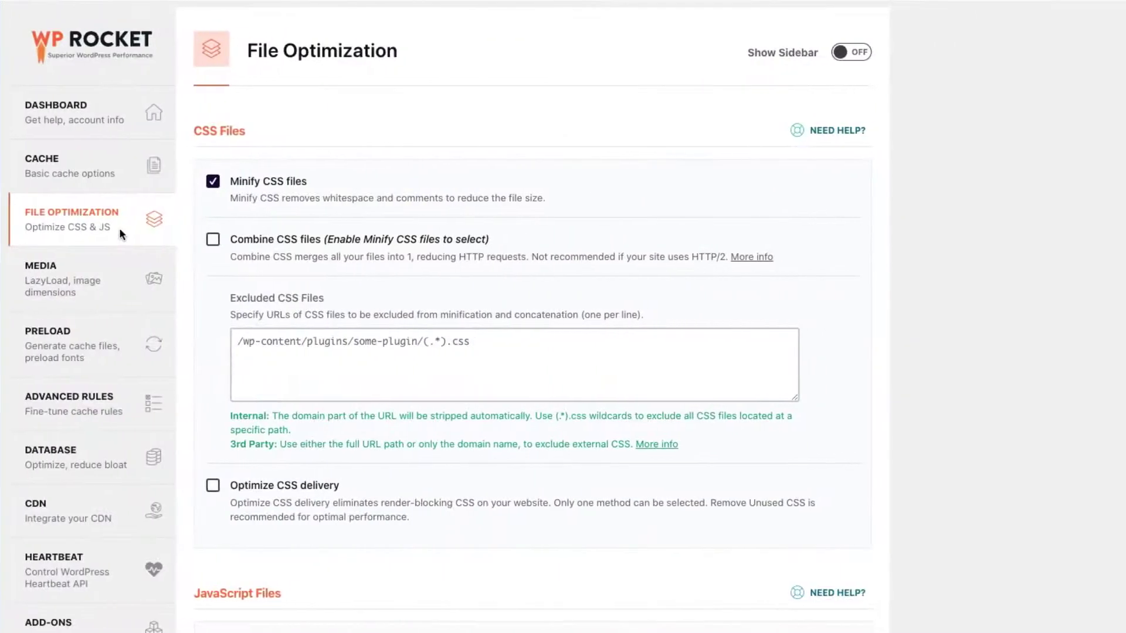
Step: Tick Optimize CSS delivery, choose Load CSS Asynchronously, and highlight that phrase
scroll(178, 234, "down", 3)
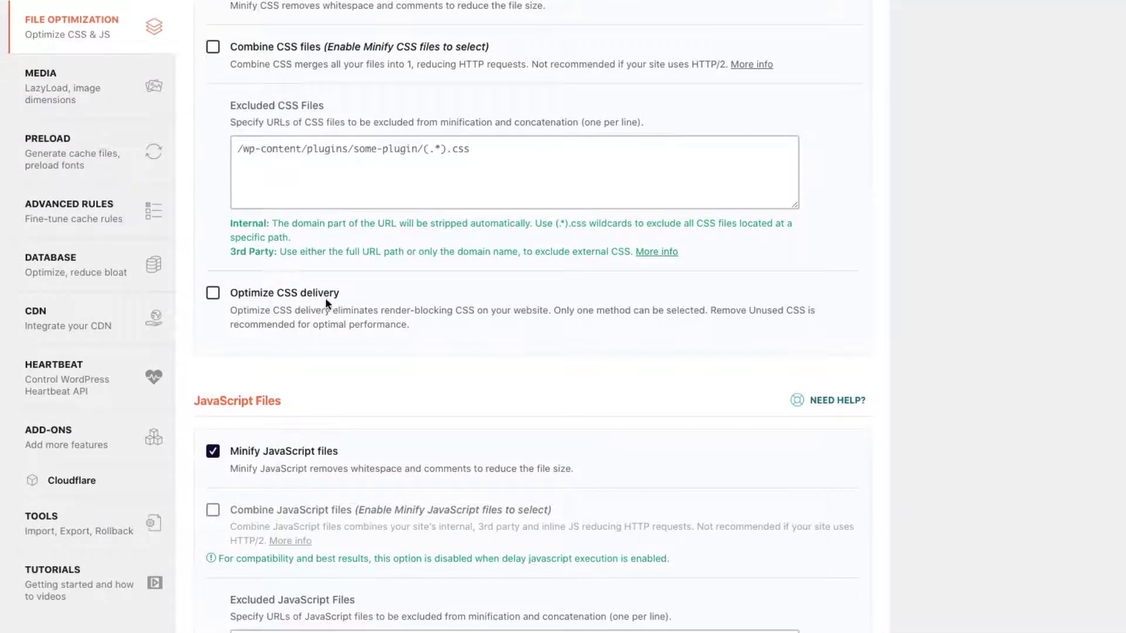
left_click(213, 295)
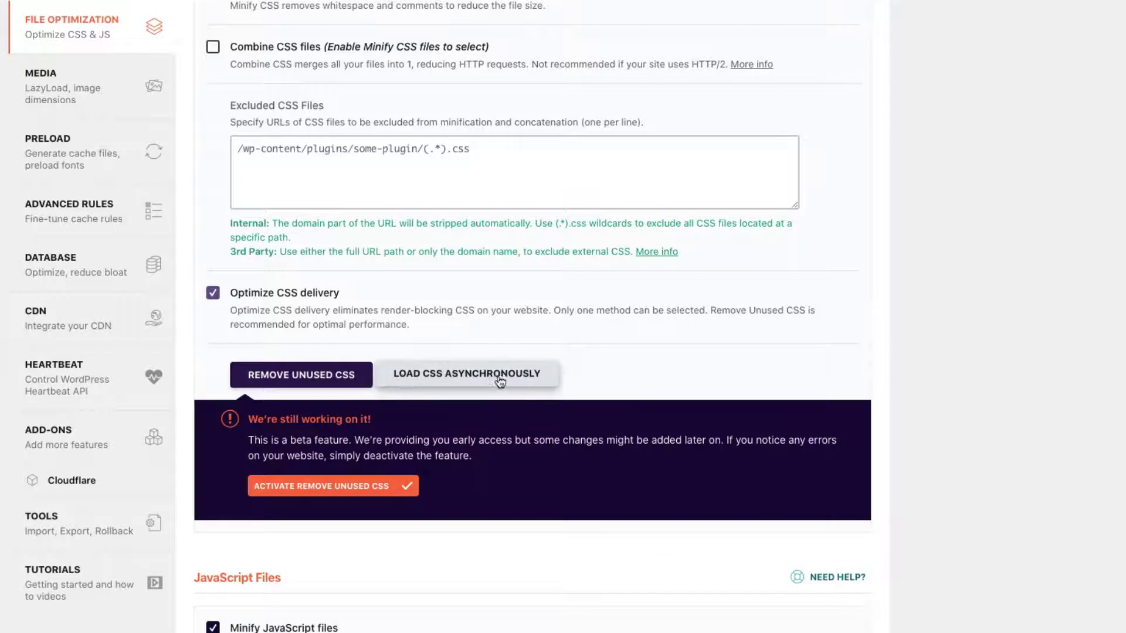
left_click(527, 380)
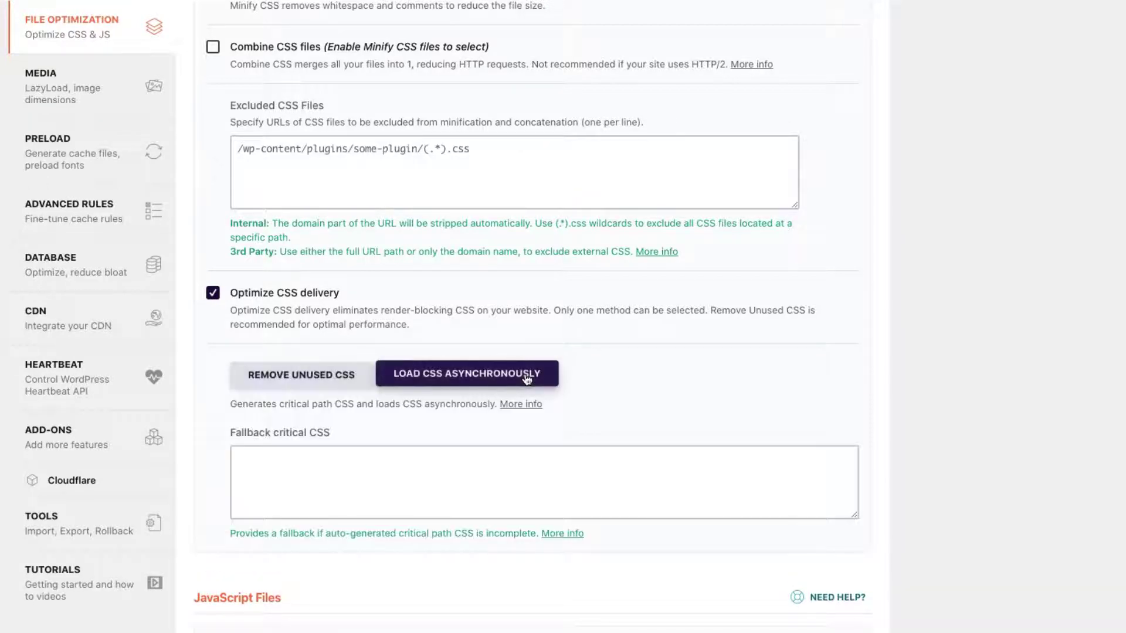
scroll(528, 380, "down", 1)
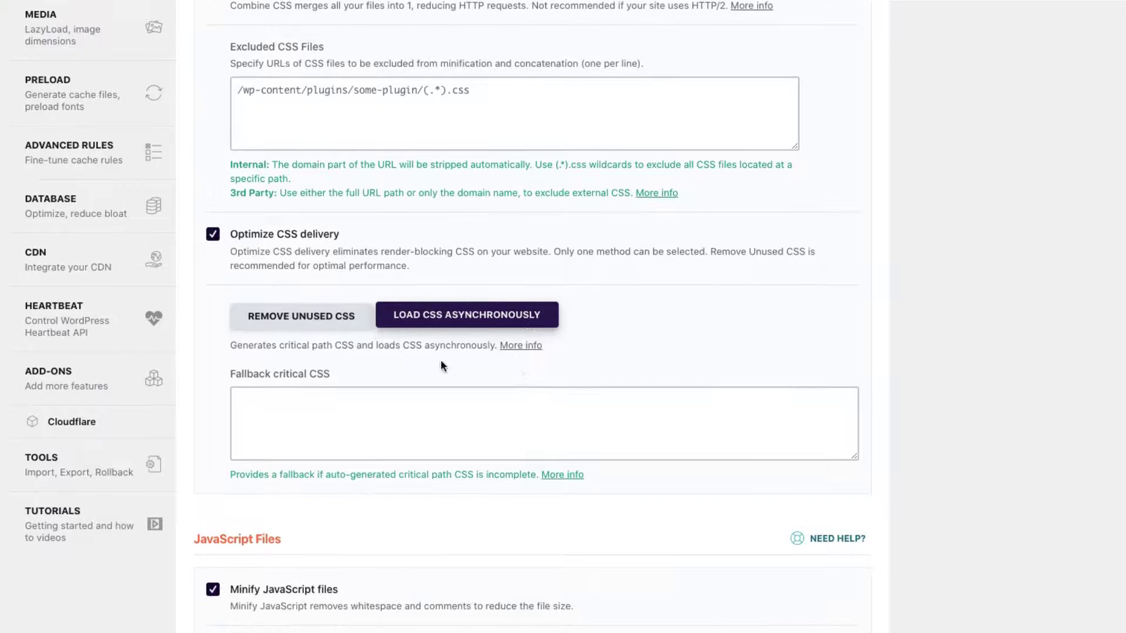
left_click_drag(377, 348, 497, 349)
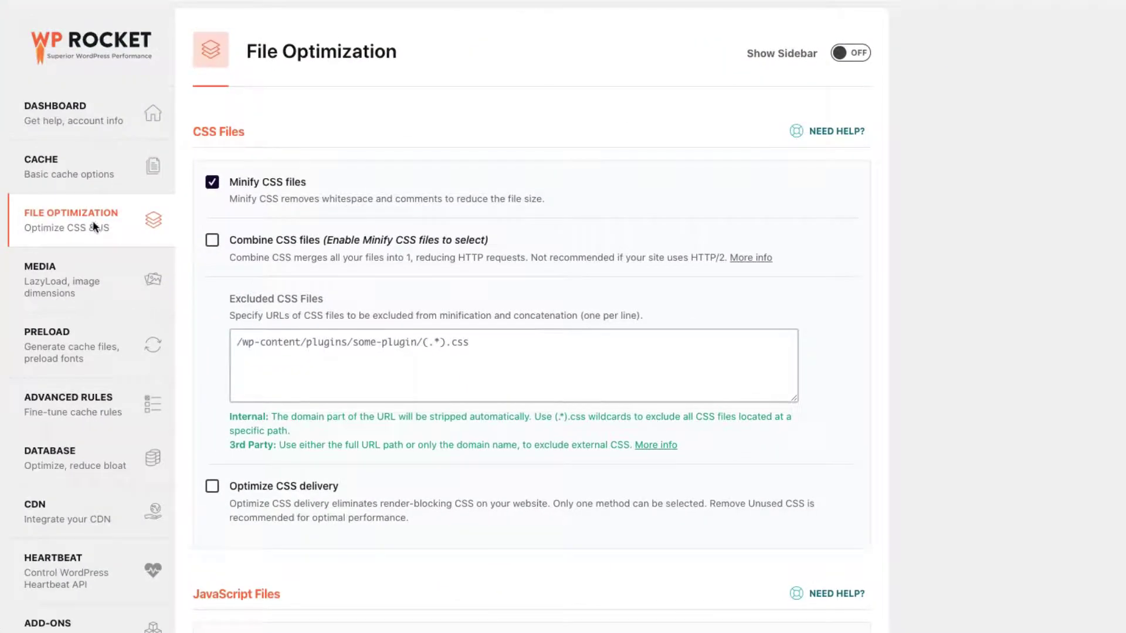
Step: Tick Load JavaScript deferred, highlight its render-blocking note, and focus the excluded-files list
scroll(175, 227, "down", 2)
scroll(175, 227, "down", 3)
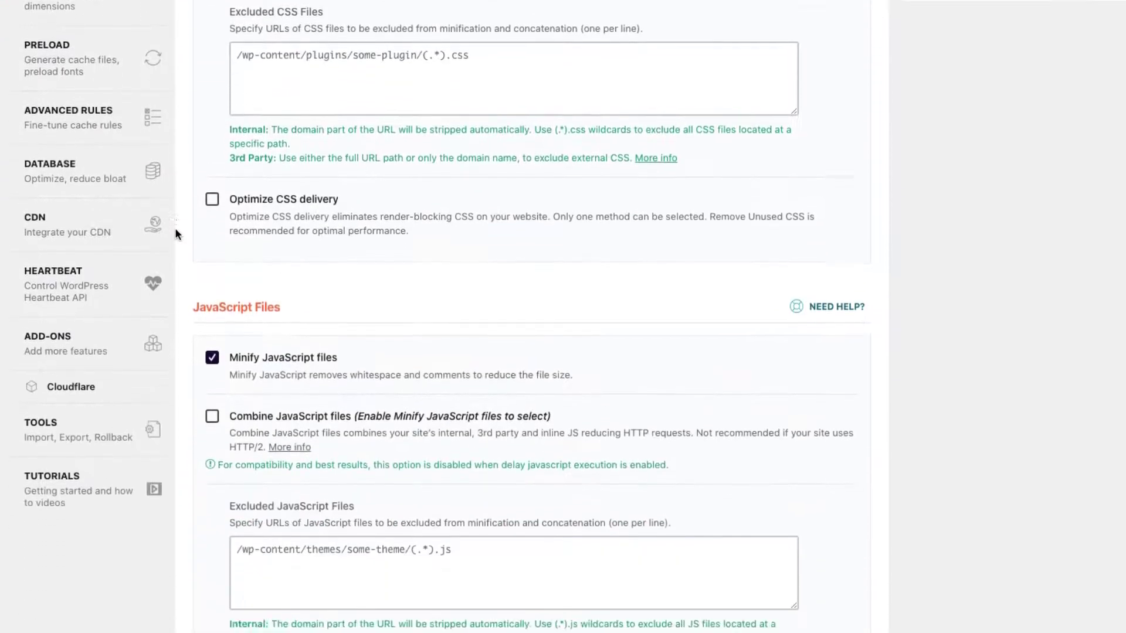
scroll(175, 227, "down", 3)
scroll(174, 227, "down", 1)
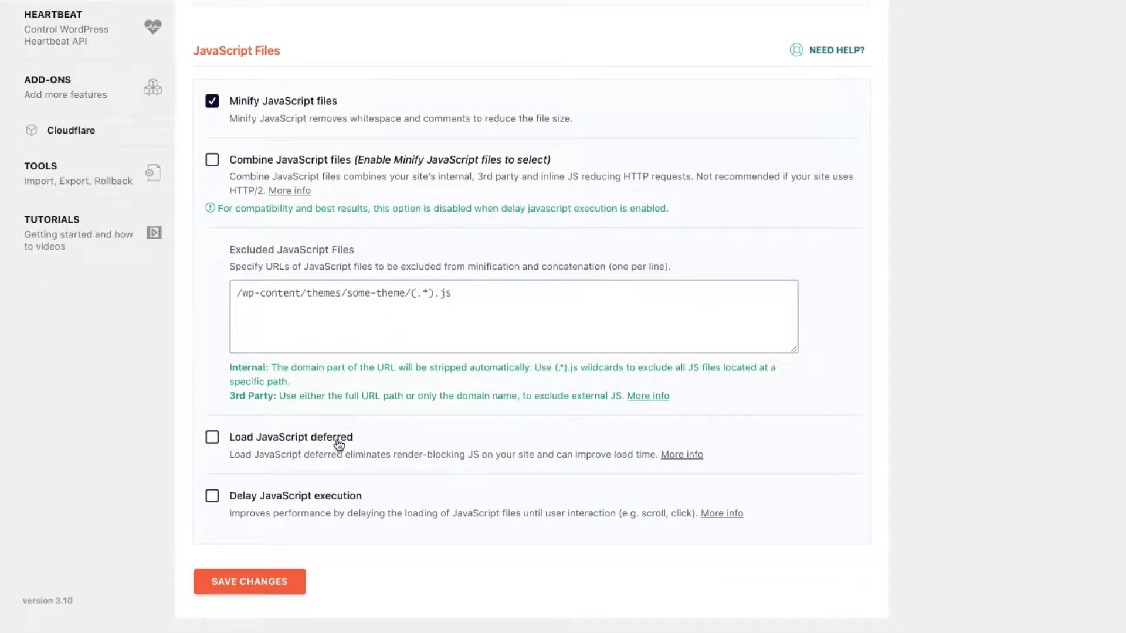
left_click(211, 441)
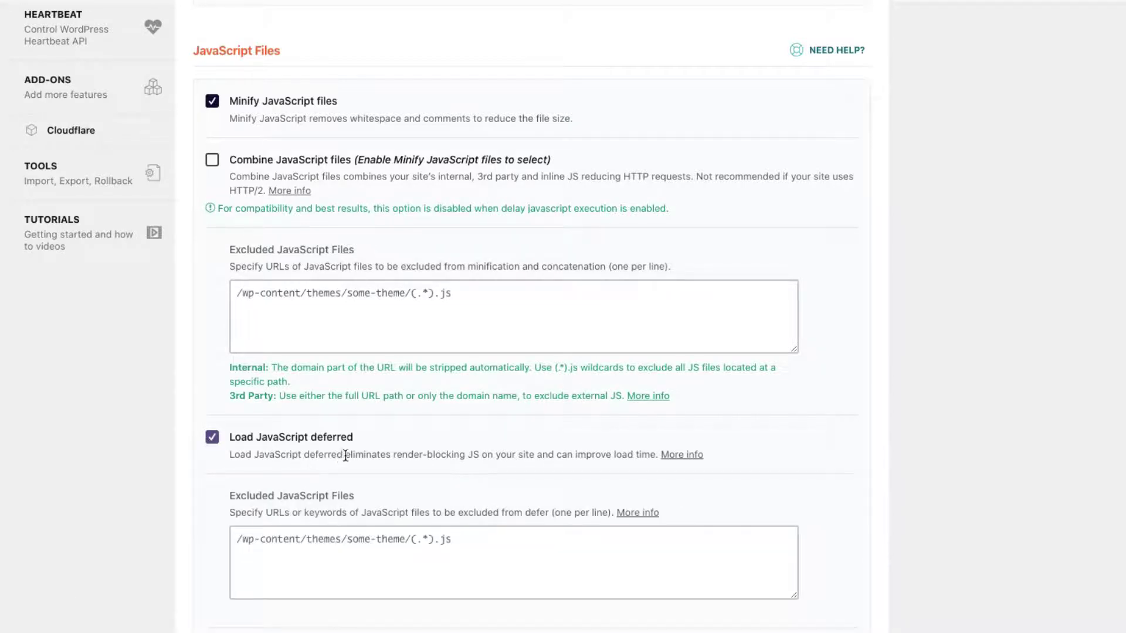
left_click_drag(345, 456, 480, 457)
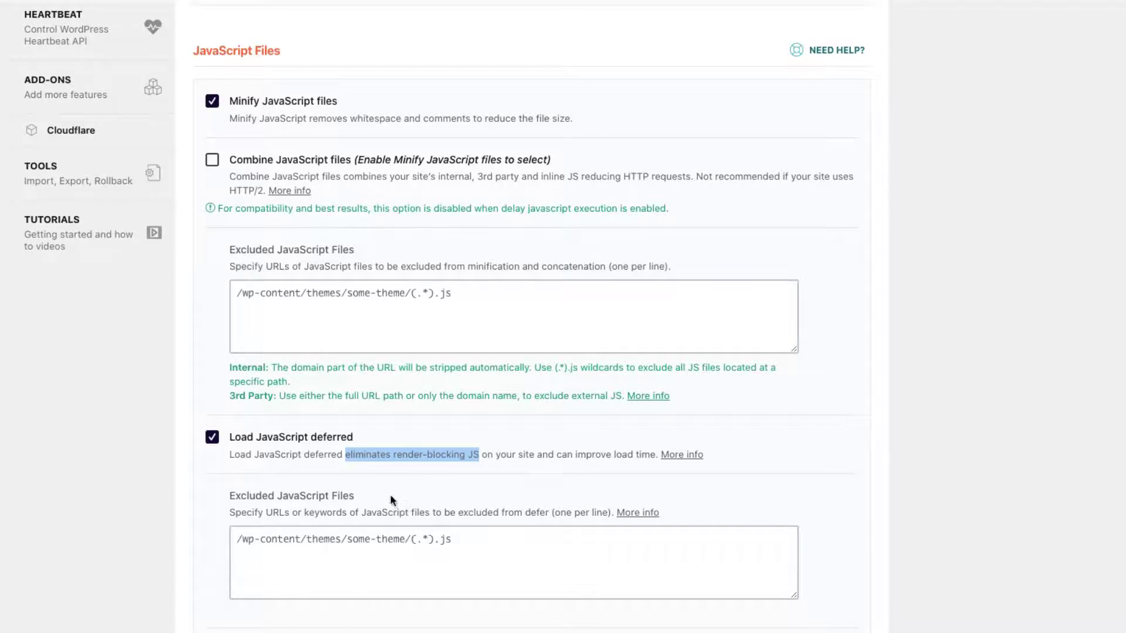
left_click(235, 537)
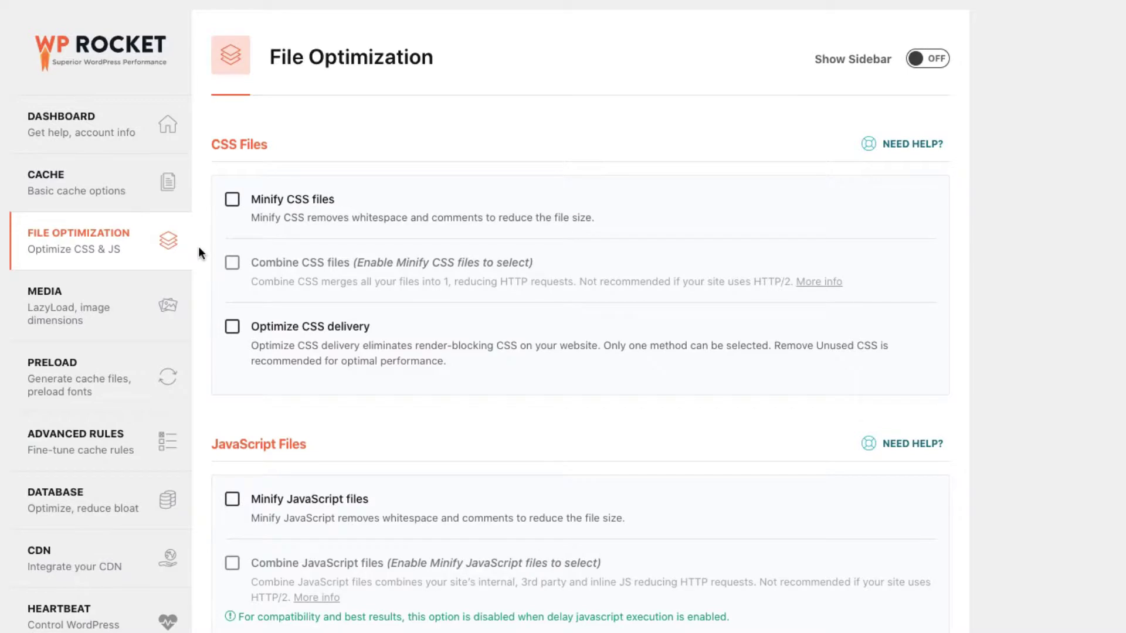
Step: Tick Minify JavaScript files, confirm Activate Minify JavaScript, and highlight what minification removes
scroll(199, 246, "down", 5)
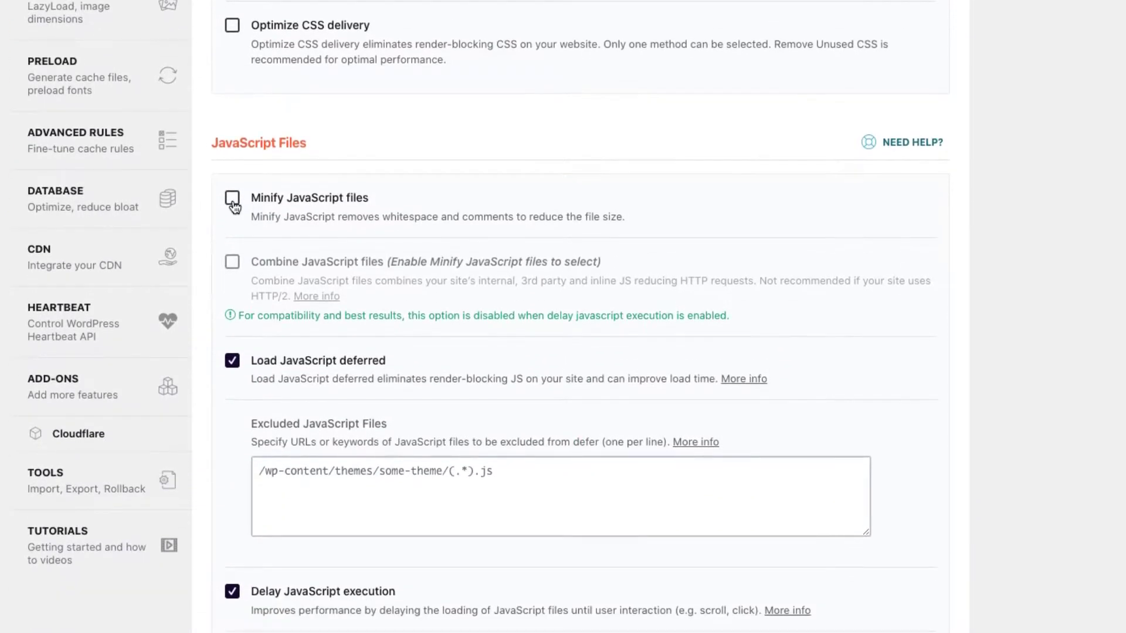
left_click(232, 198)
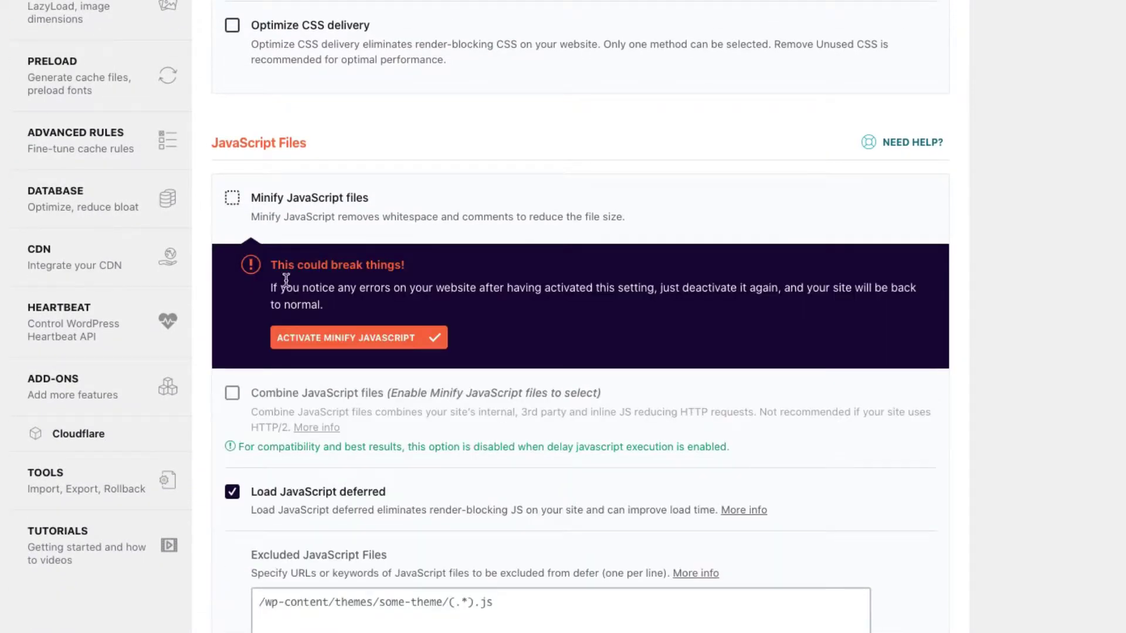
left_click(311, 337)
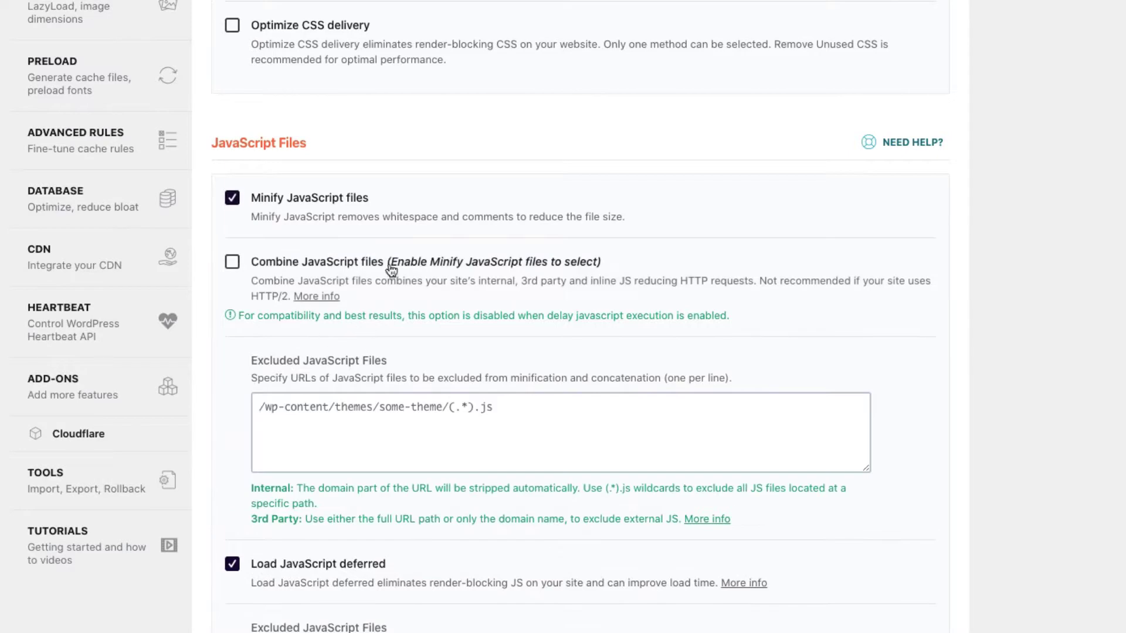
left_click_drag(338, 217, 624, 217)
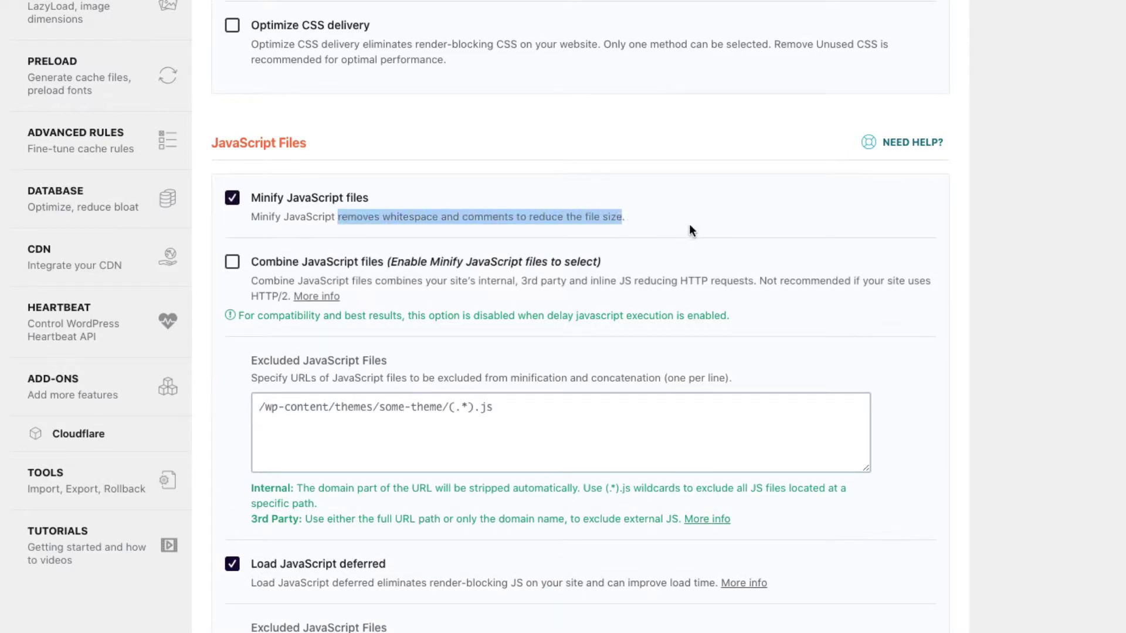